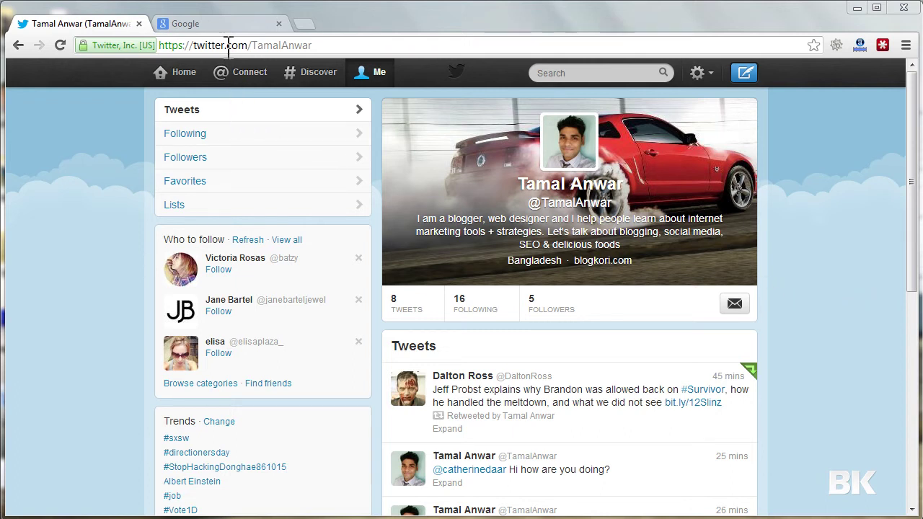
Search Google for "twitter covers" and open the TwitrCovers.com result
click(230, 20)
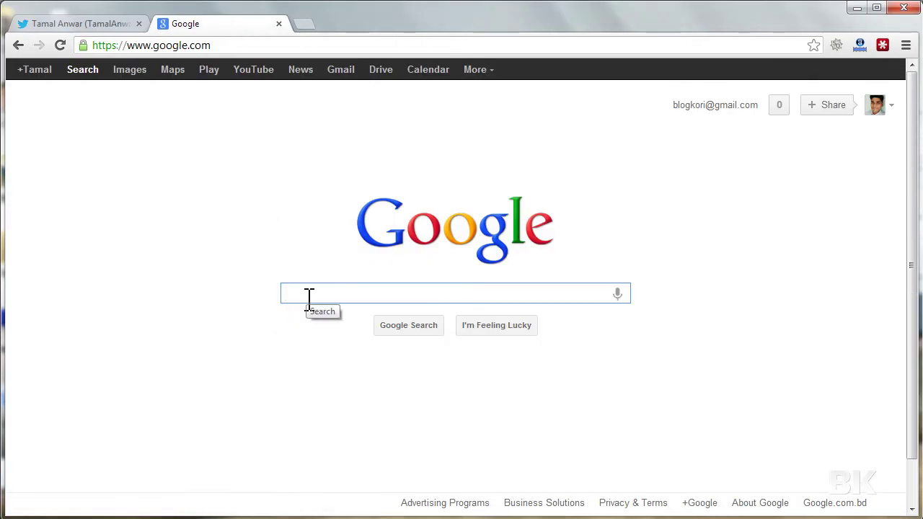
text(twitt)
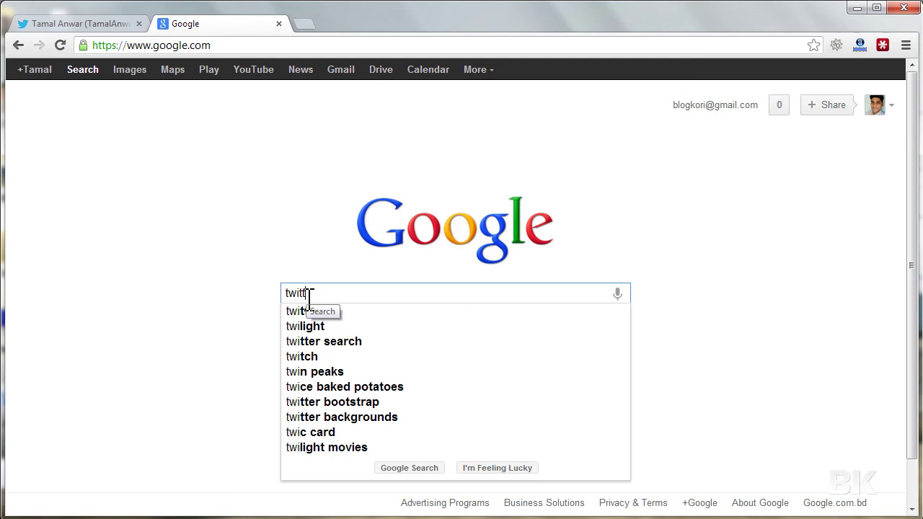
text(er covers)
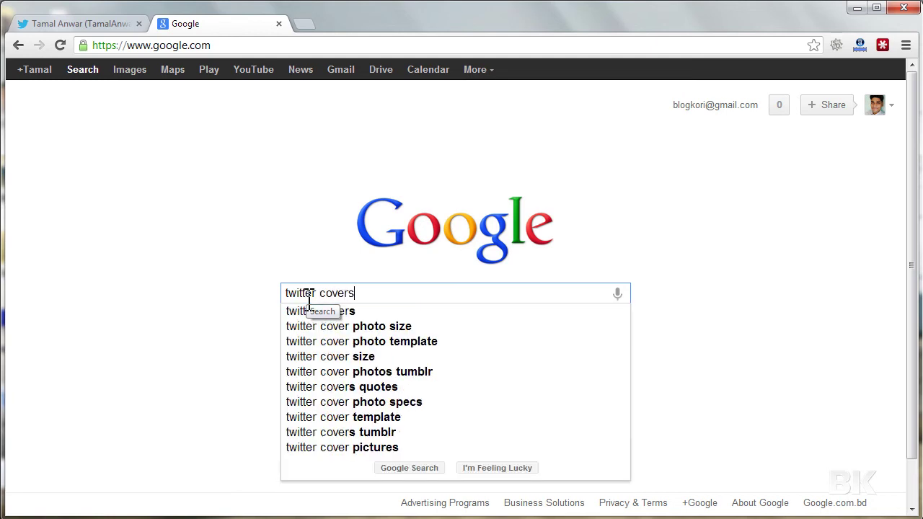
click(351, 317)
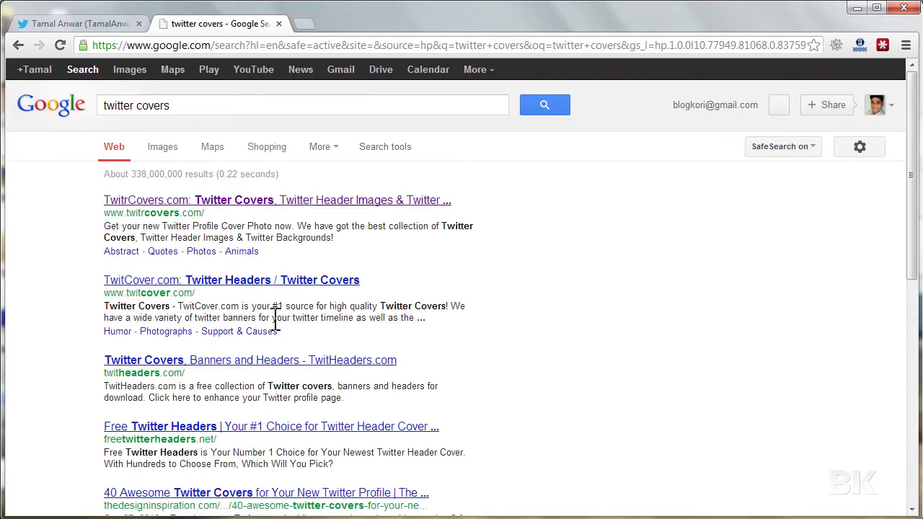
click(289, 200)
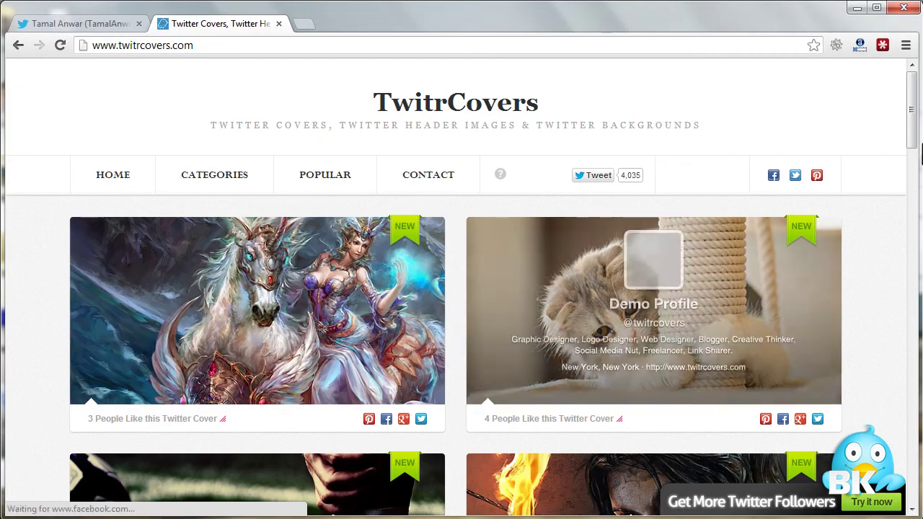
Browse the TwitrCovers gallery and open the Pigeons Birds cover's page
drag(913, 123, 908, 408)
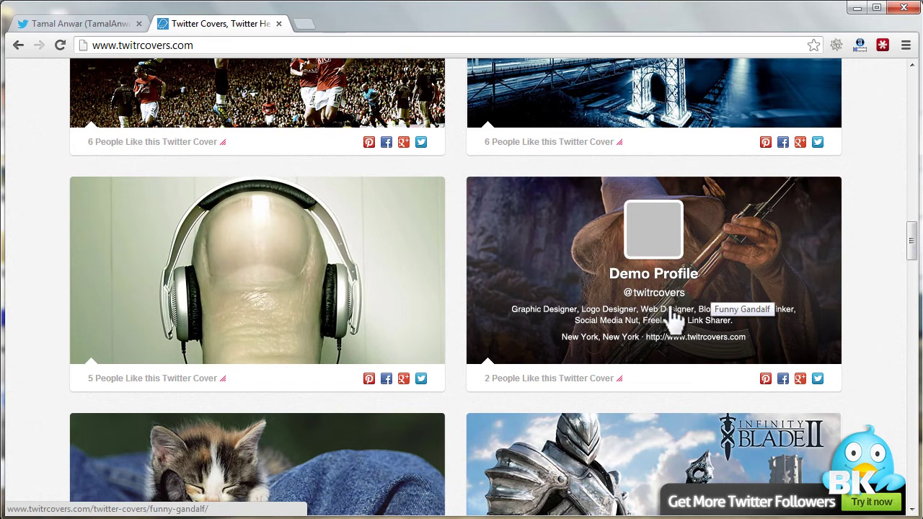
click(63, 26)
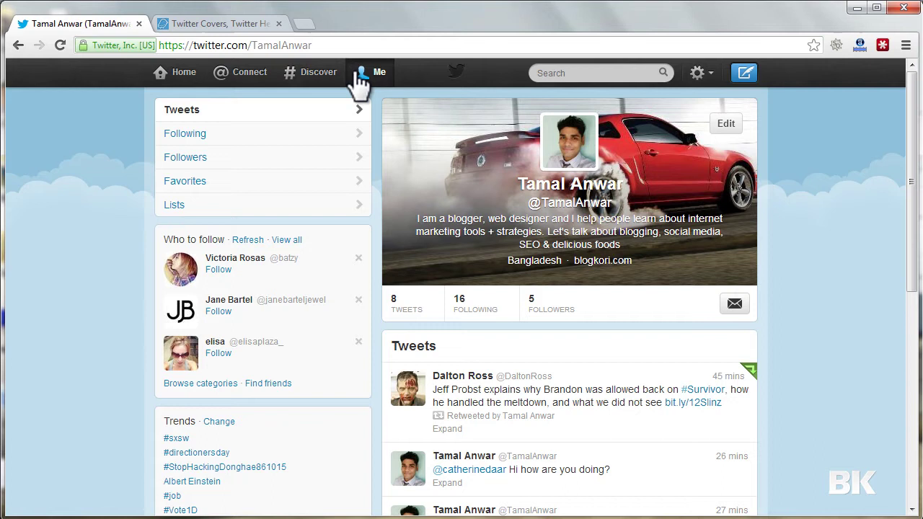
click(243, 24)
drag(912, 243, 913, 307)
scroll(913, 306, down, 1)
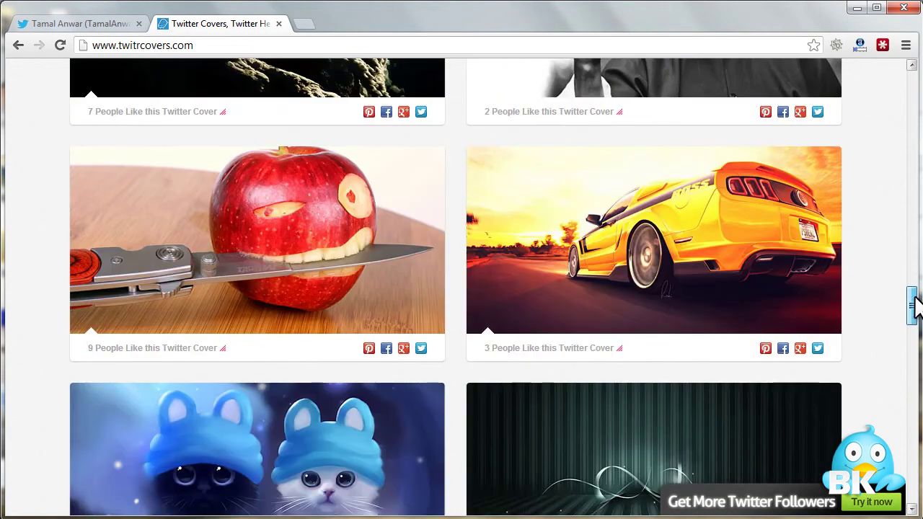
scroll(914, 306, down, 7)
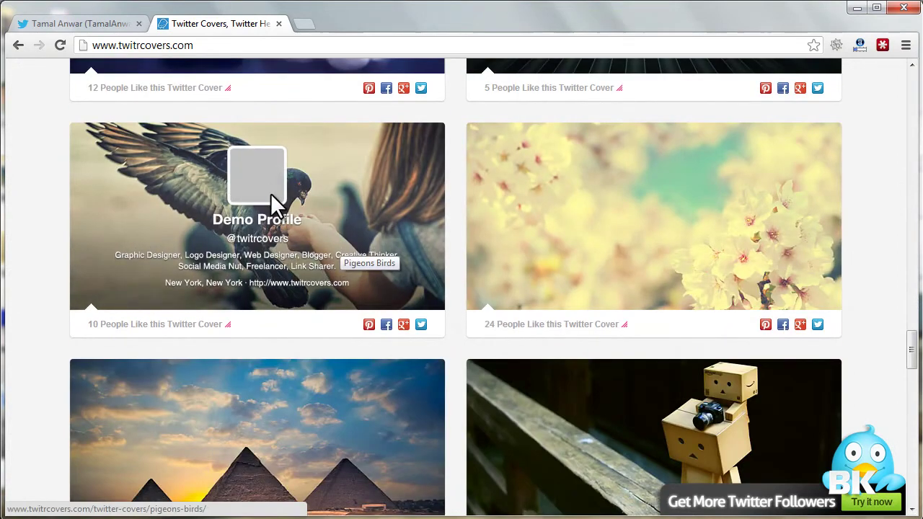
click(271, 194)
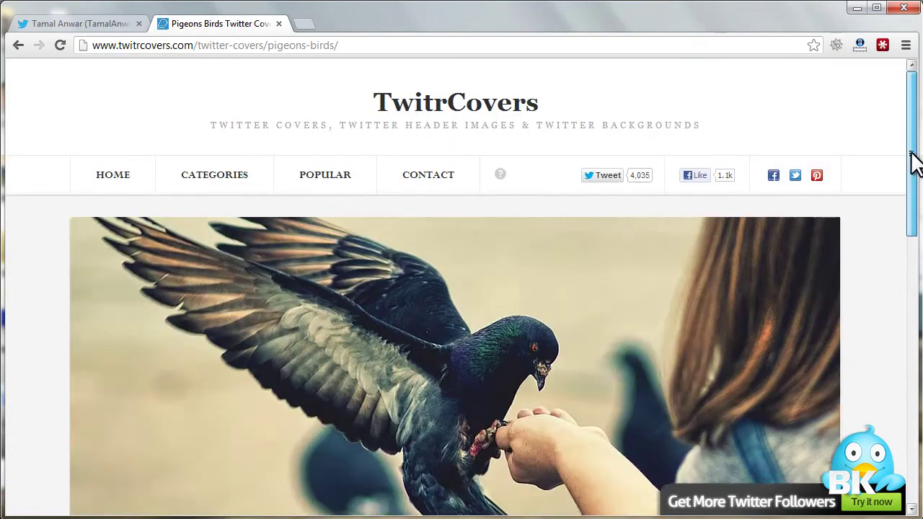
Download the Pigeons Birds image manually and save it to the Desktop as Pigeons-Birds-l.jpg
drag(910, 165, 906, 278)
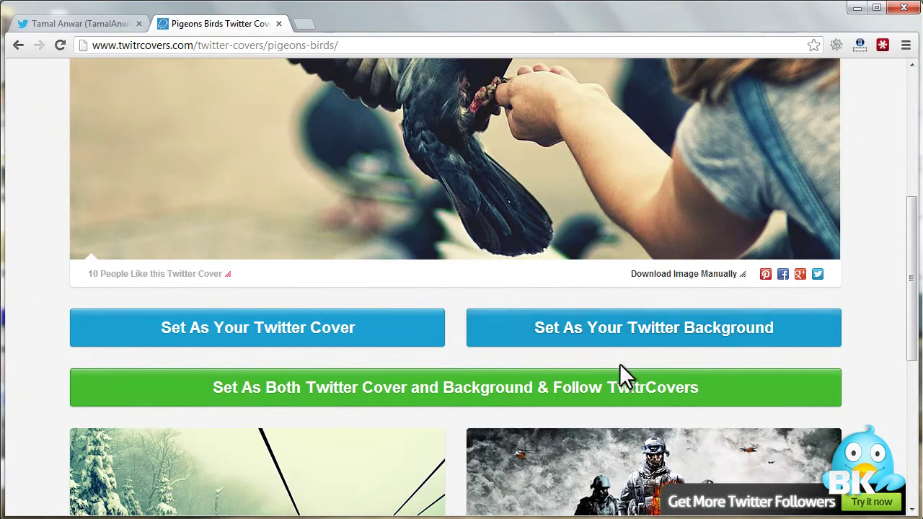
click(664, 274)
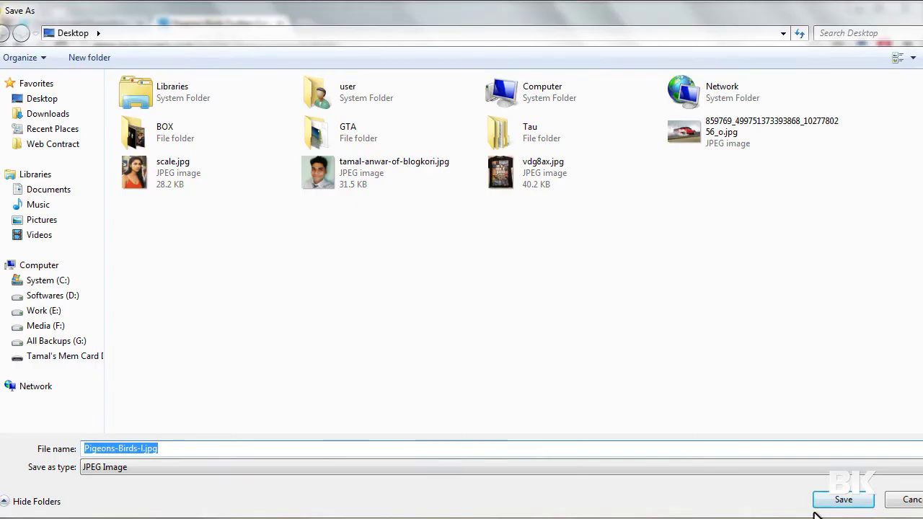
click(843, 496)
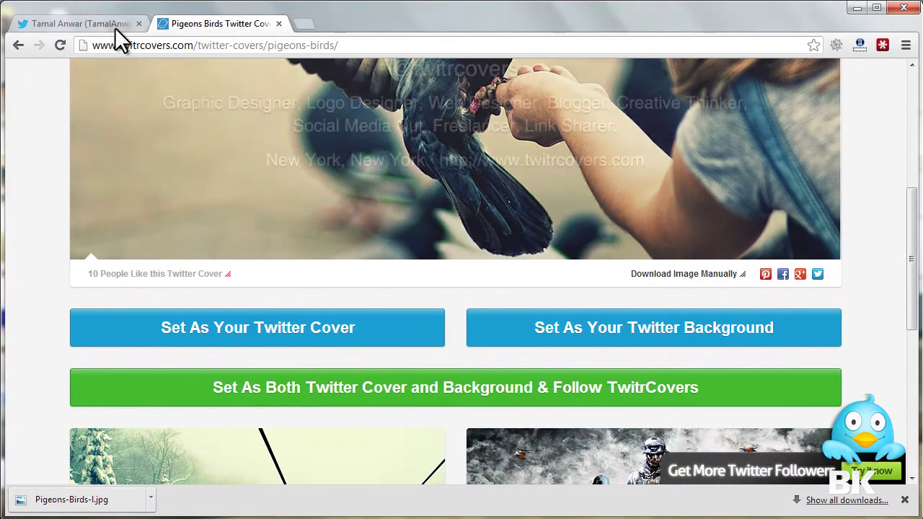
Switch to Twitter, set Pigeons-Birds-l.jpg from the Desktop as the profile's header image, save it, and view the profile
click(113, 23)
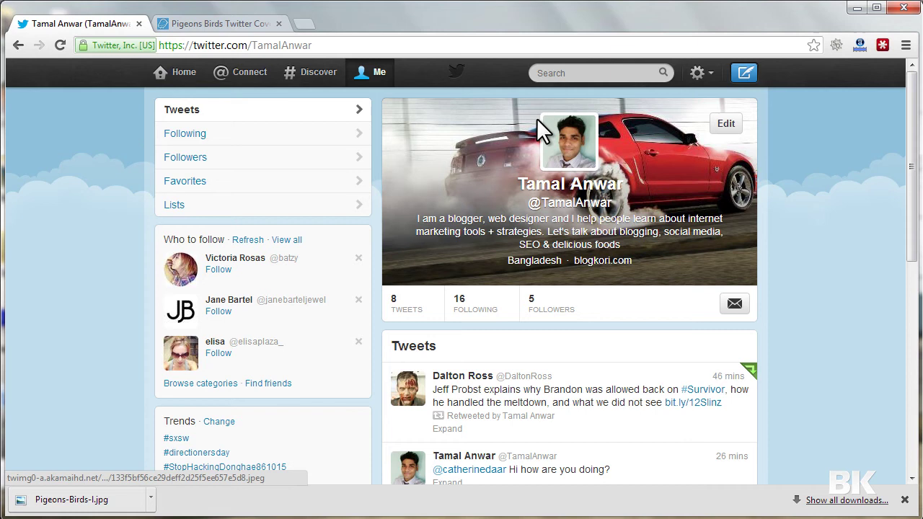
click(729, 135)
click(624, 240)
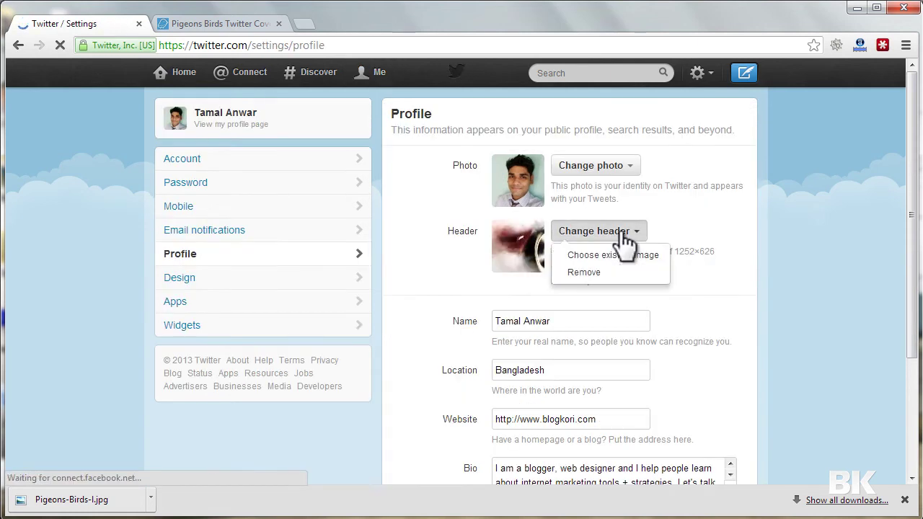
click(611, 256)
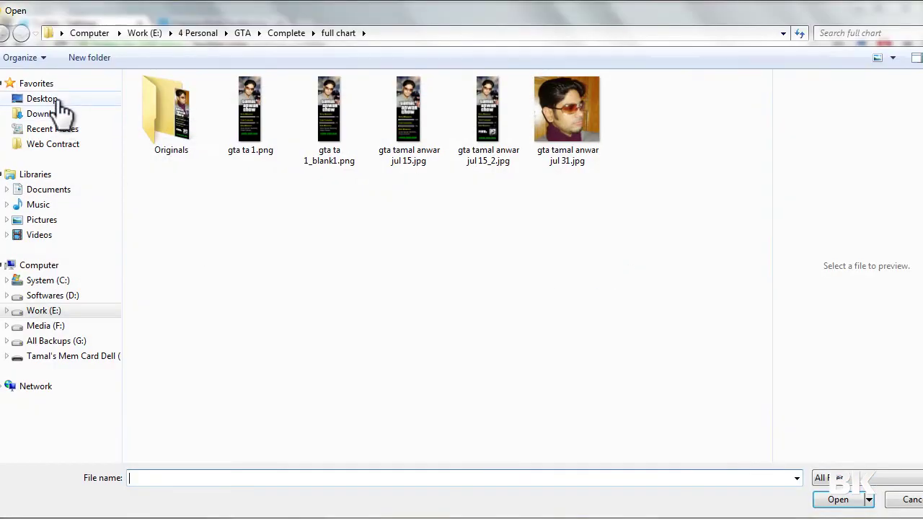
click(43, 99)
double_click(371, 260)
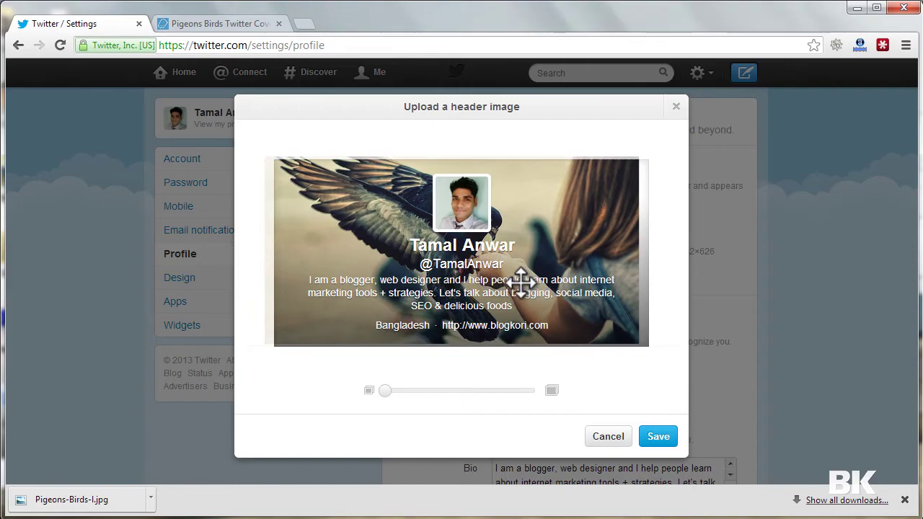
click(657, 437)
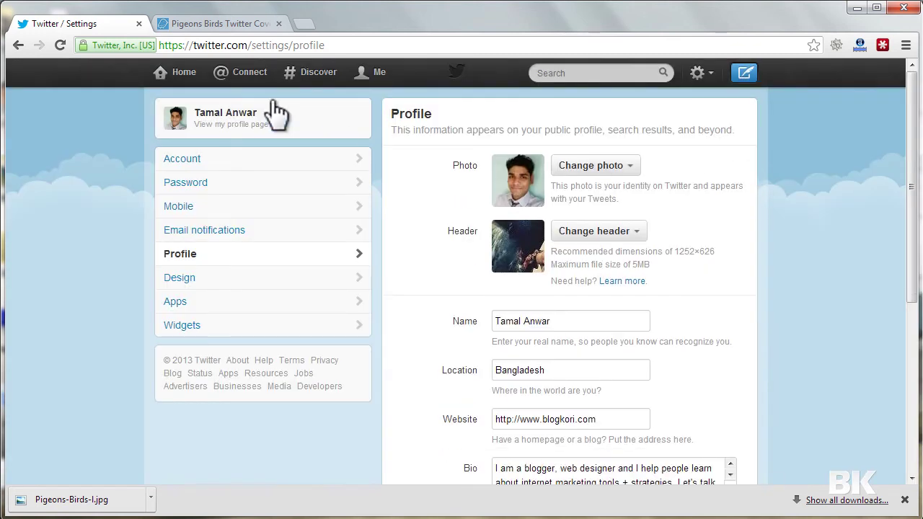
click(364, 79)
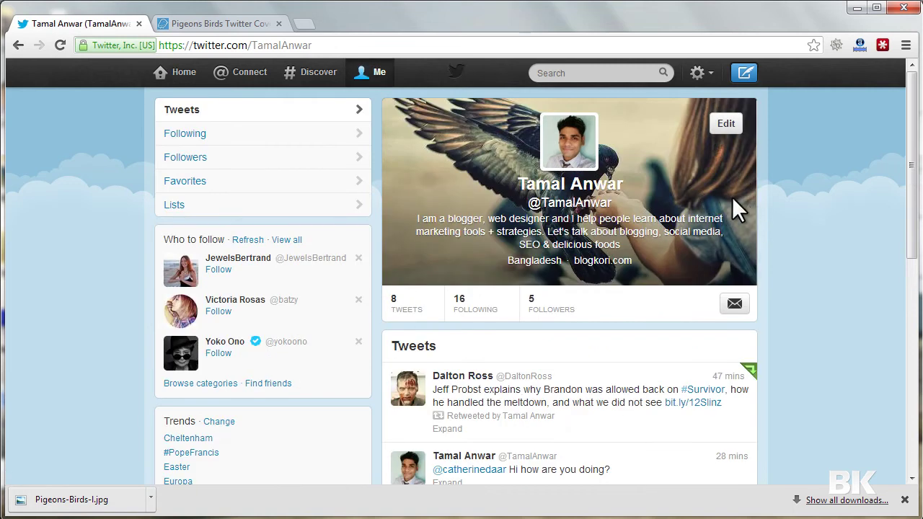
Return to the TwitrCovers gallery and open the Green Mountains cover's page
click(223, 26)
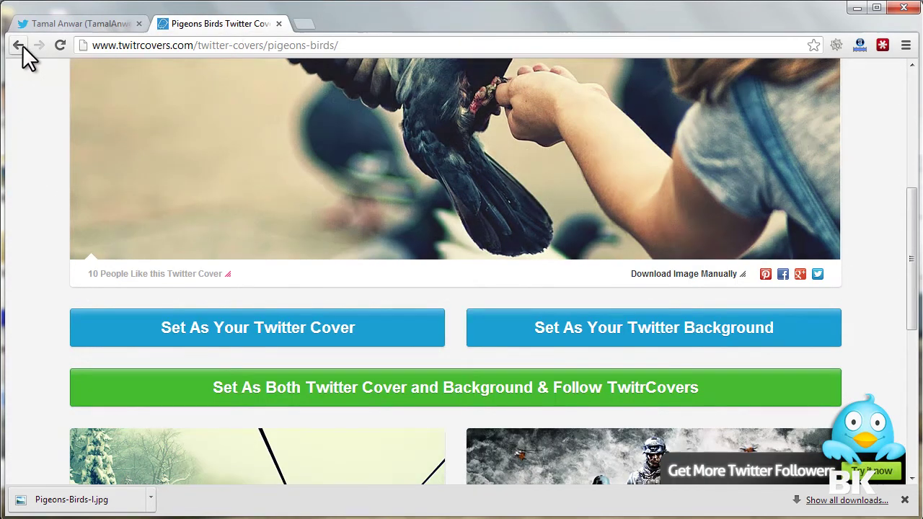
click(20, 45)
scroll(901, 165, down, 10)
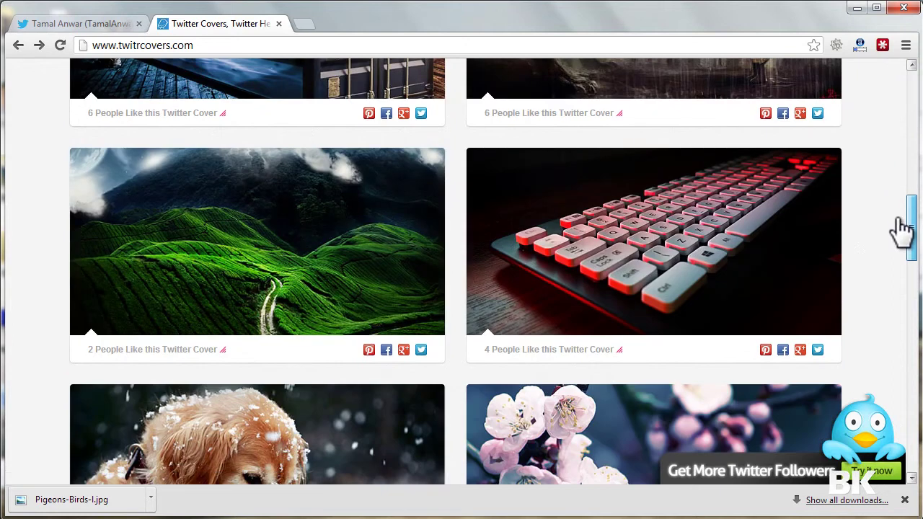
mouse_move(243, 282)
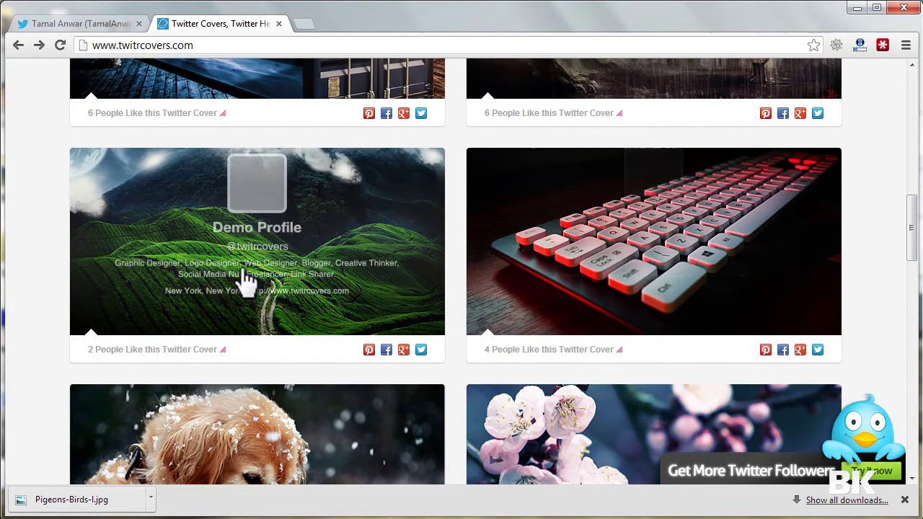
click(287, 259)
Download the Green Mountains image manually and save it to the Desktop as Green-Mountains-l.jpg
scroll(906, 268, down, 5)
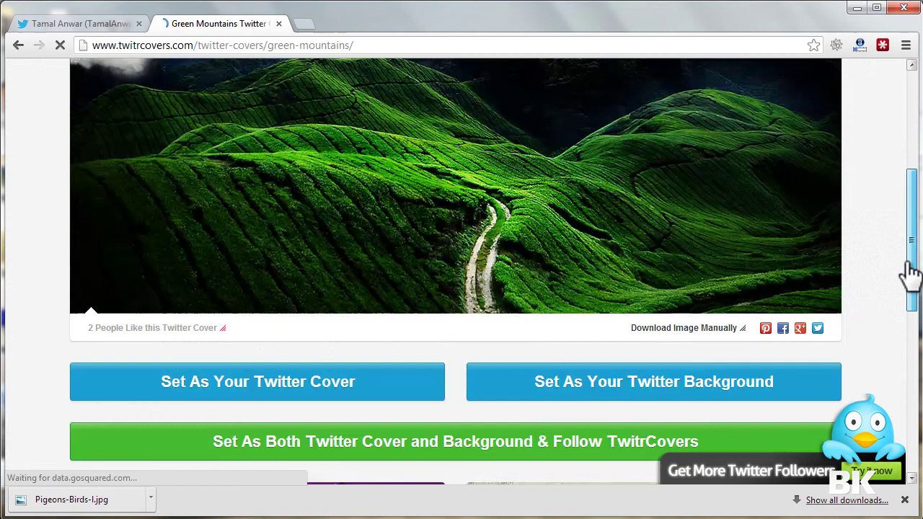
click(675, 331)
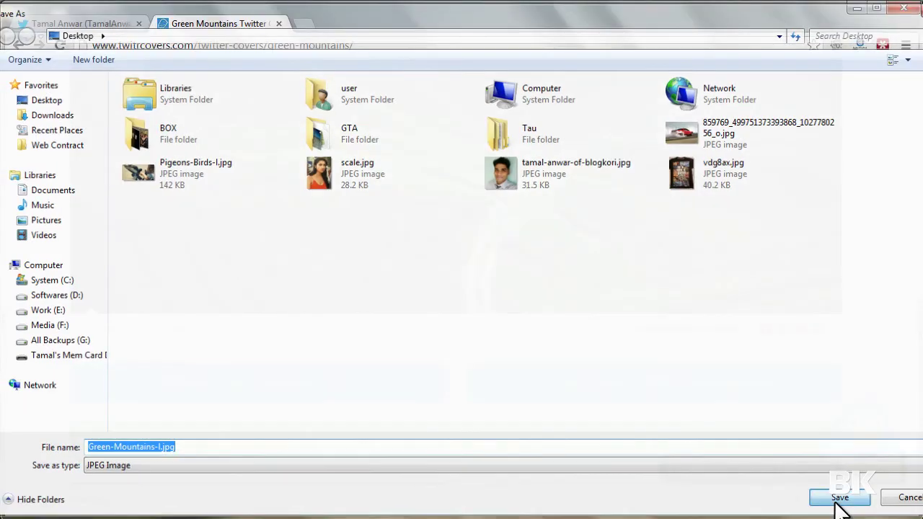
click(838, 500)
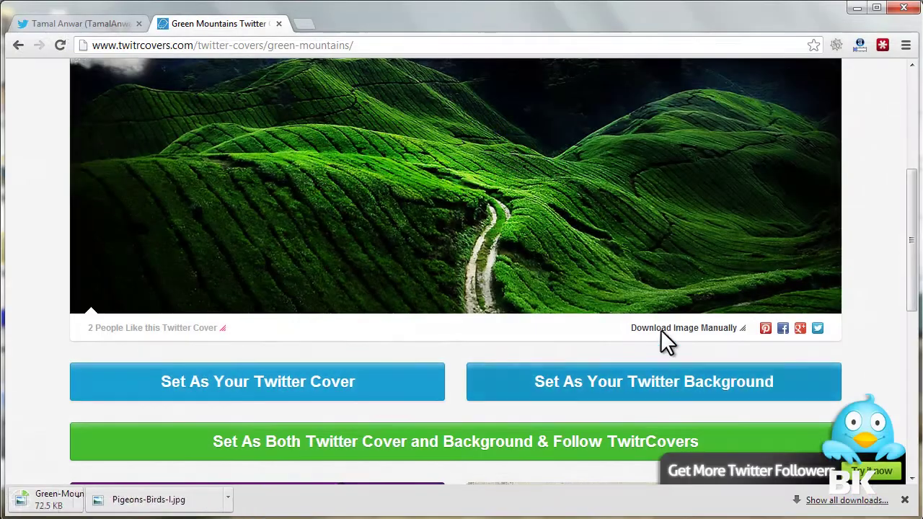
Switch back to Twitter and open the Design page of the account settings
click(108, 33)
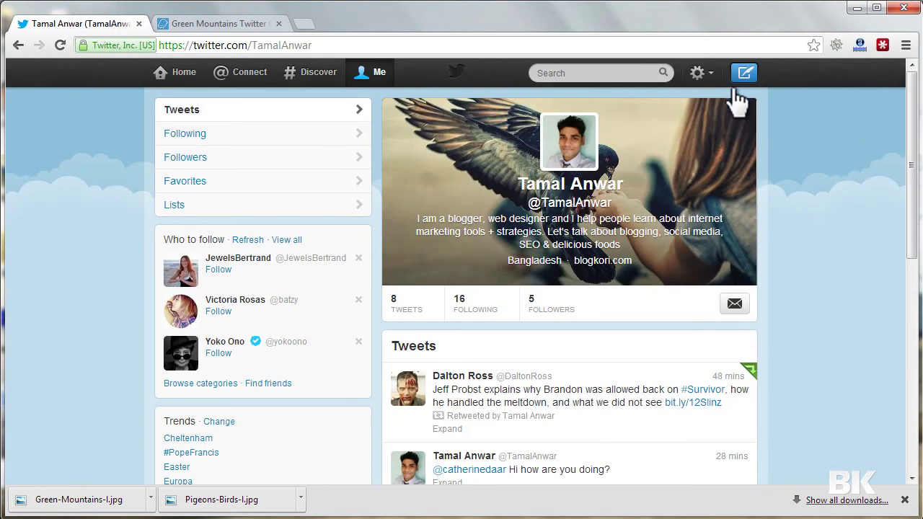
click(711, 74)
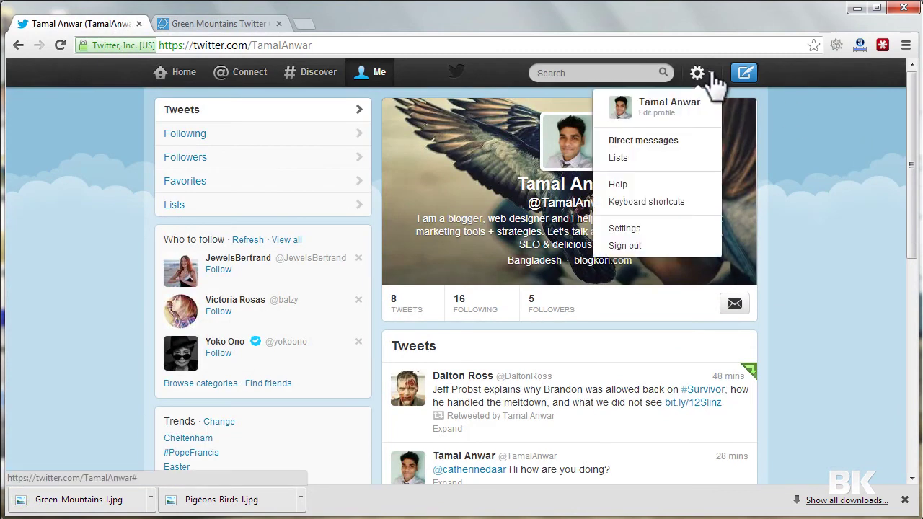
click(638, 232)
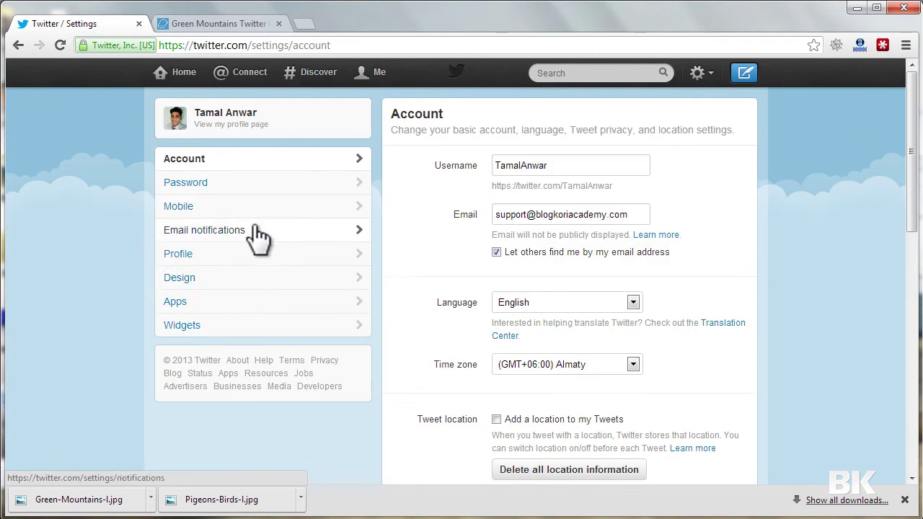
click(231, 288)
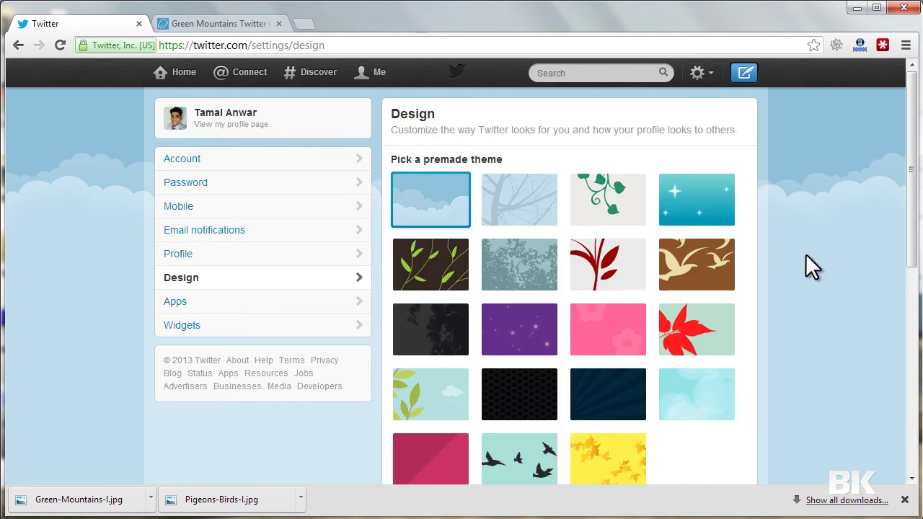
Choose Green-Mountains-l.jpg from the Desktop as the custom profile background and save the design changes
drag(912, 186, 886, 321)
scroll(885, 340, down, 2)
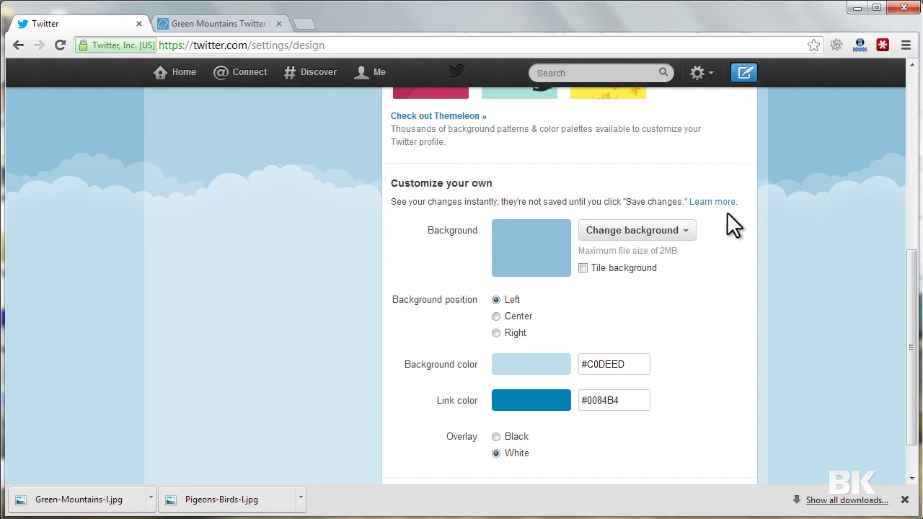
click(618, 231)
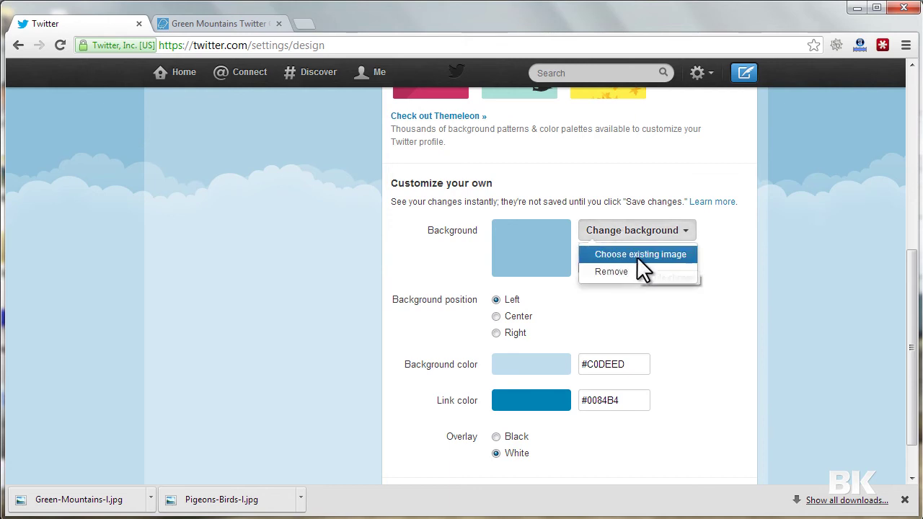
click(638, 256)
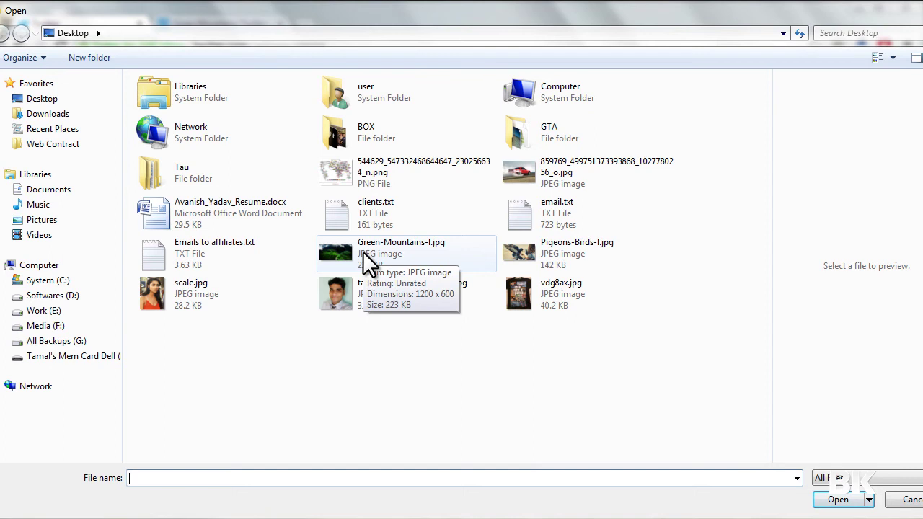
double_click(363, 251)
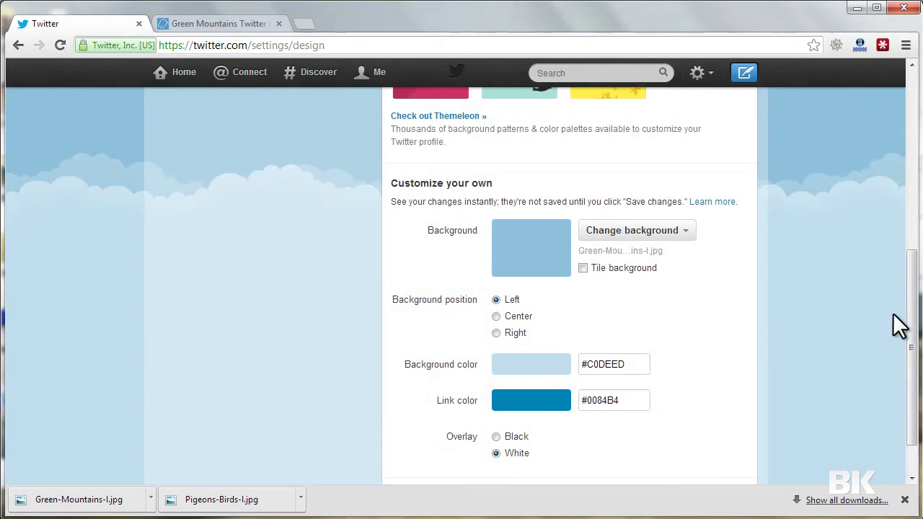
scroll(919, 315, down, 2)
click(526, 454)
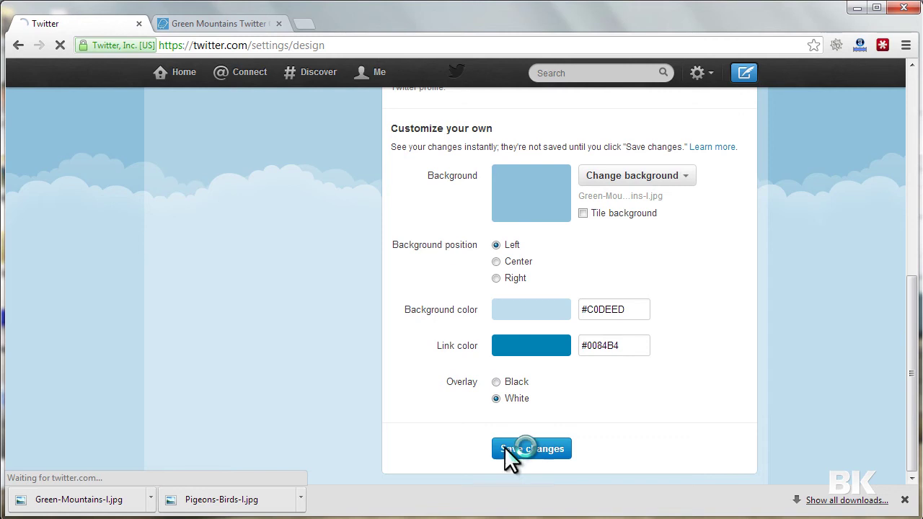
click(364, 72)
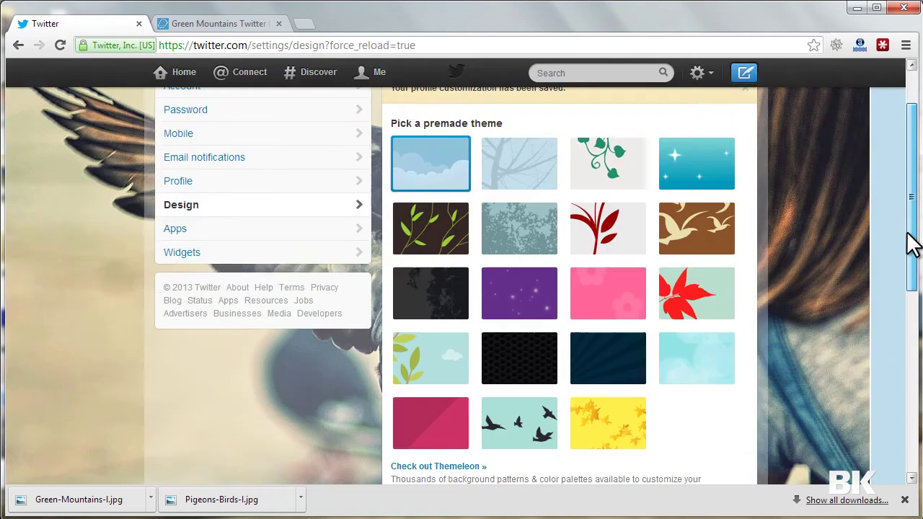
Enable tiling for the custom background, set its overlay to Black and save the design changes
drag(912, 245, 908, 139)
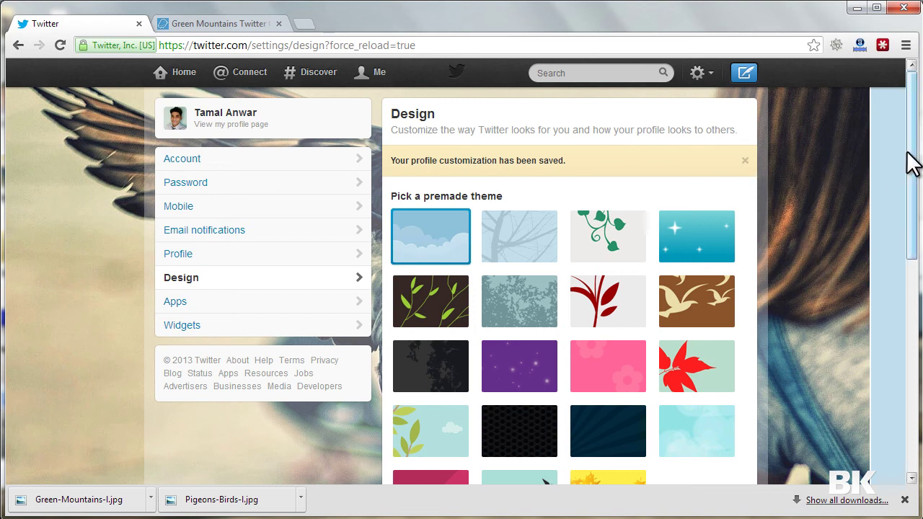
drag(910, 161, 909, 355)
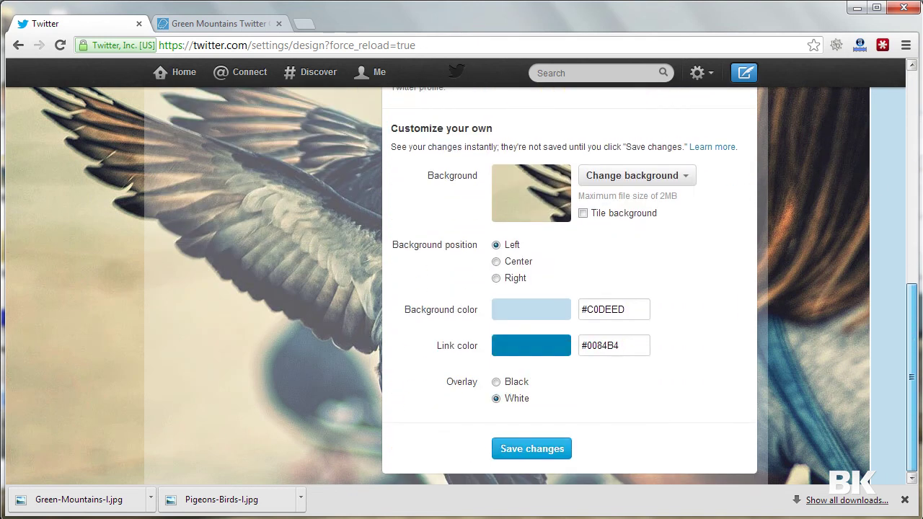
click(584, 214)
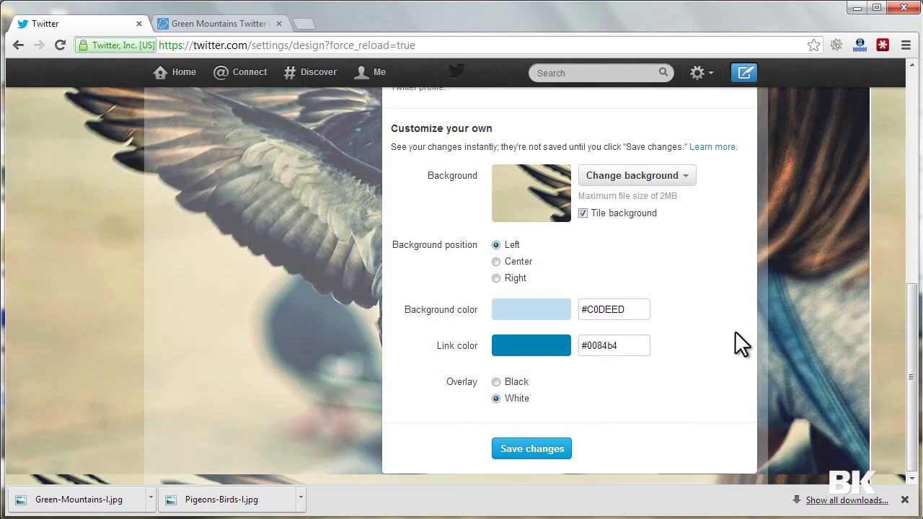
click(505, 383)
click(506, 399)
click(500, 384)
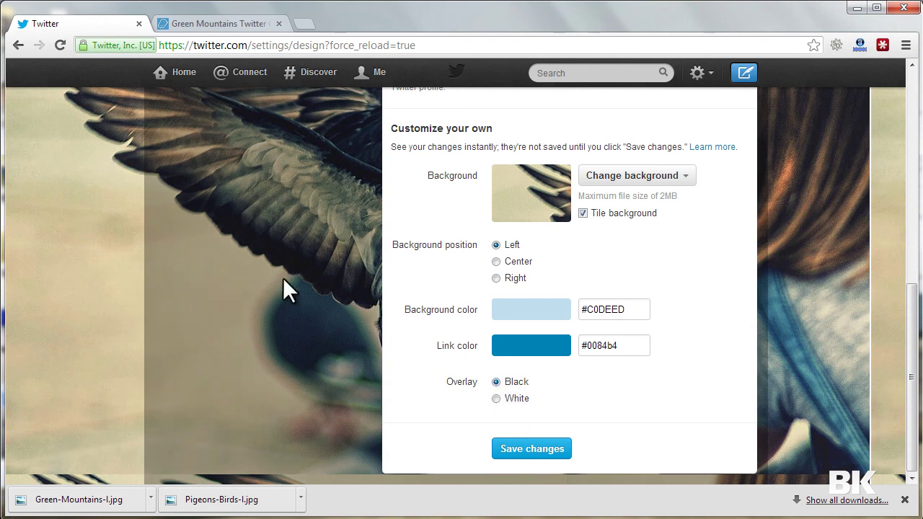
click(542, 450)
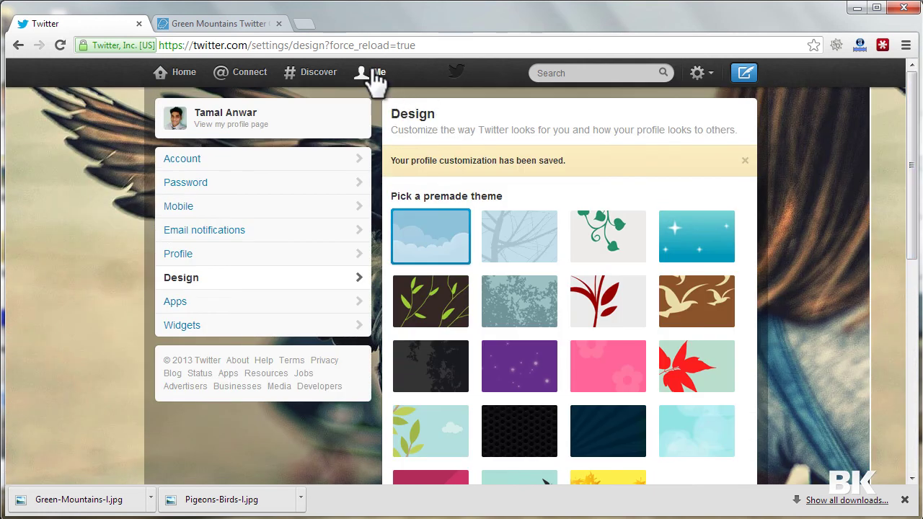
Open the account's own profile page and examine the header image together with the page background
click(374, 73)
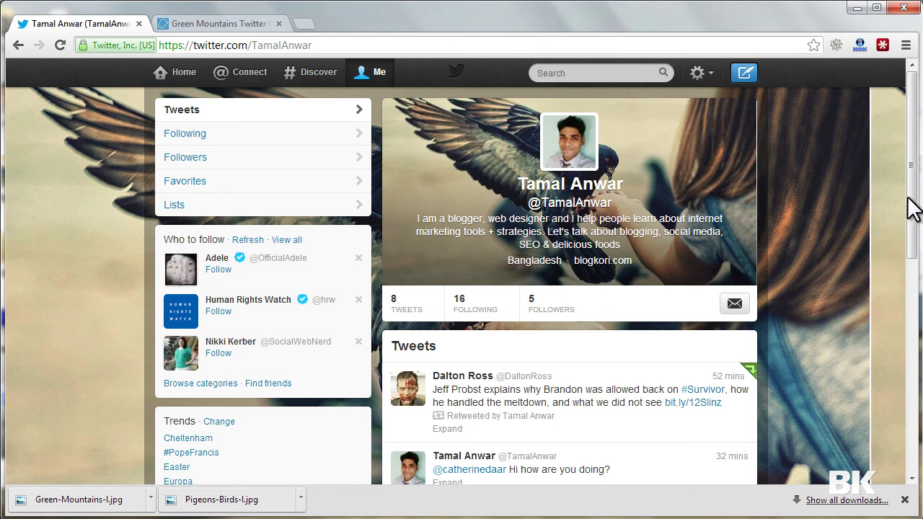
mouse_move(911, 209)
mouse_down()
mouse_move(912, 264)
mouse_move(897, 204)
mouse_up()
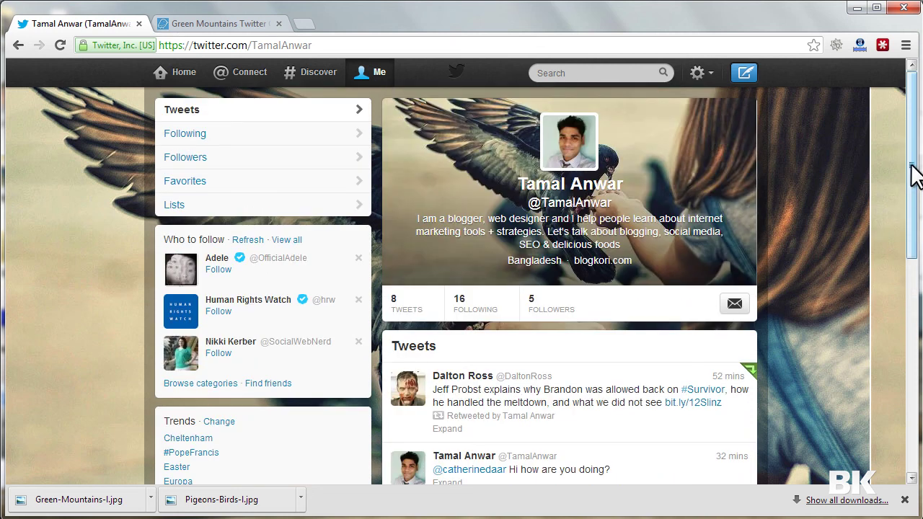